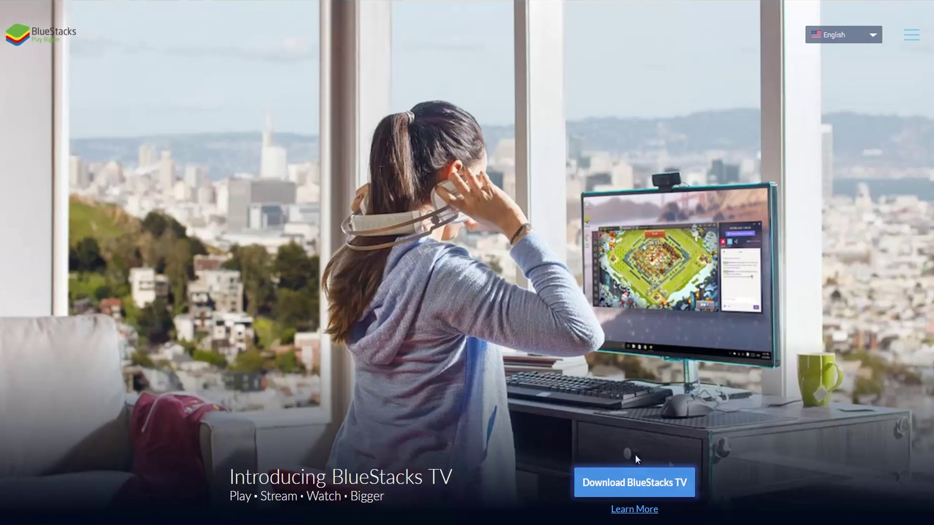
- Download the BlueStacks installer, keep the file, and launch BlueStacks2_native.exe
{"action": "left_click", "coordinate": [633, 478]}
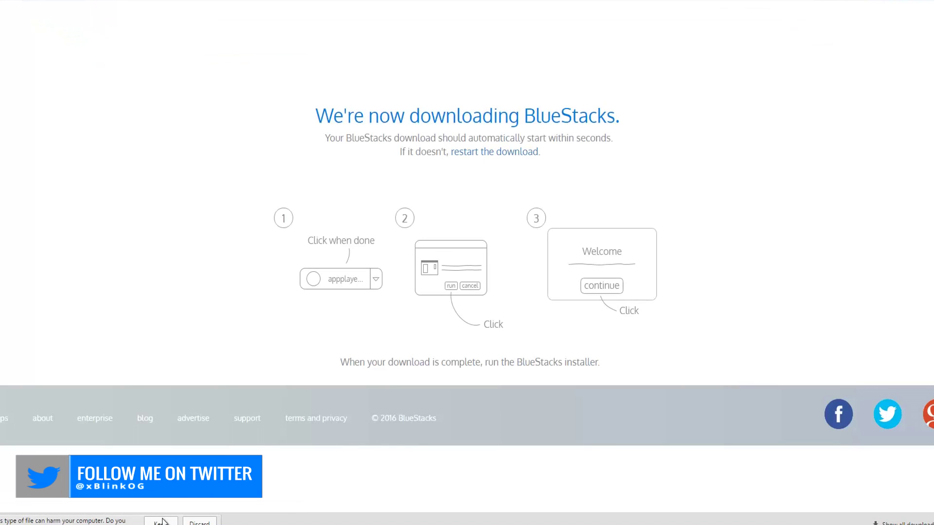
{"action": "left_click", "coordinate": [160, 522]}
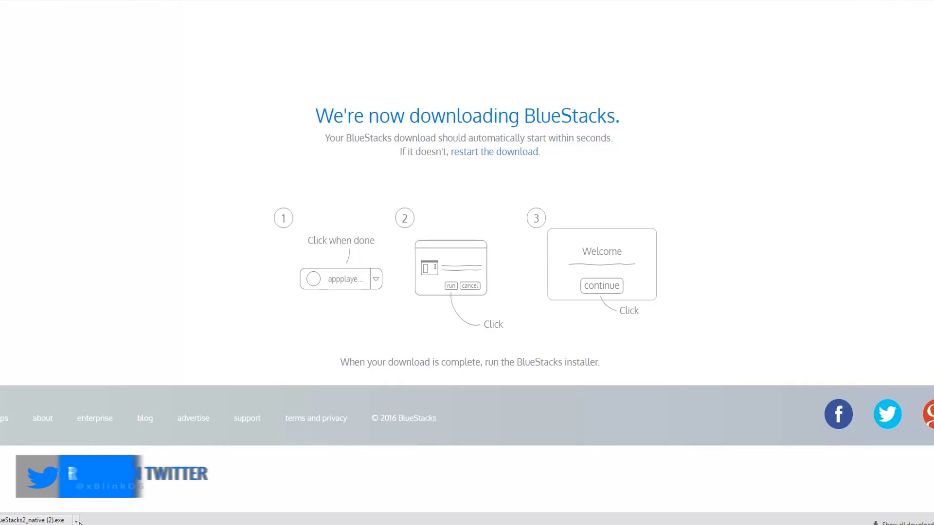
{"action": "left_click", "coordinate": [77, 521]}
{"action": "left_click", "coordinate": [98, 507]}
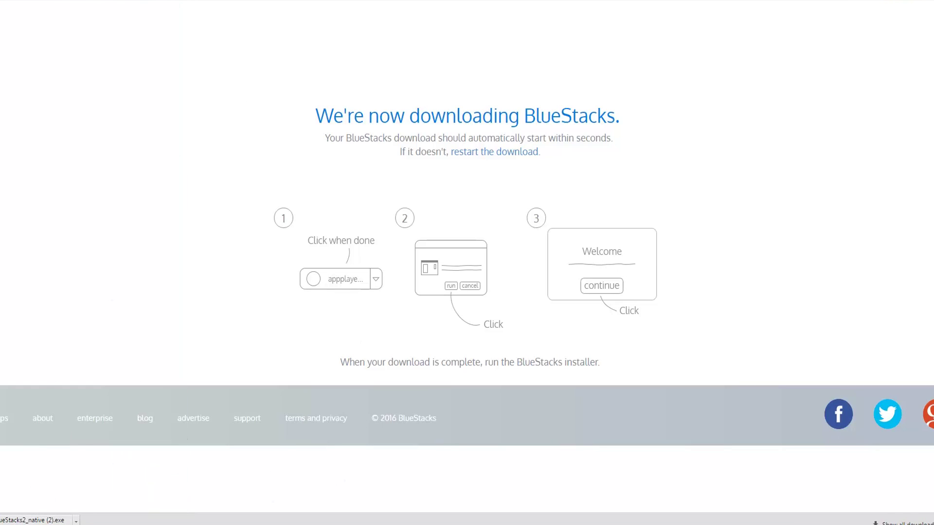
{"action": "left_click", "coordinate": [23, 522]}
{"action": "left_click", "coordinate": [15, 315]}
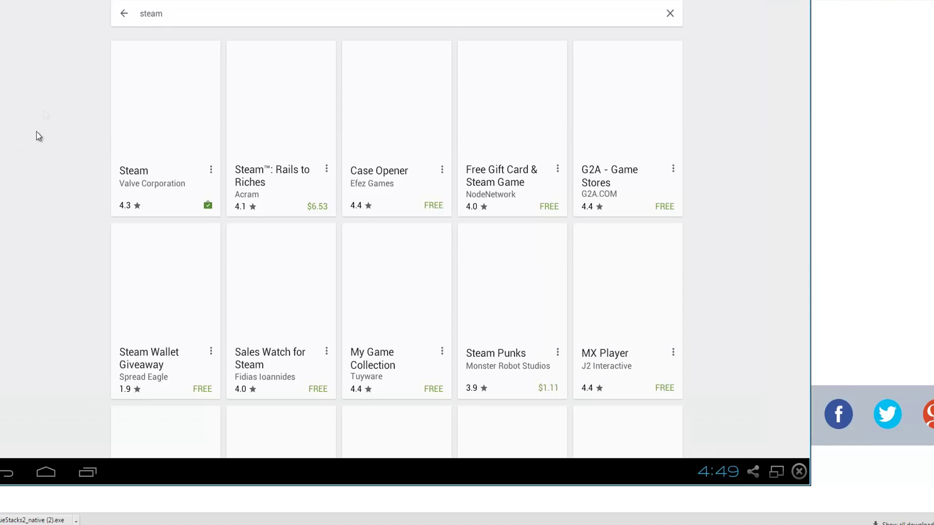
- Open the Steam app's page from the Play Store 'steam' search results
{"action": "left_click", "coordinate": [155, 117]}
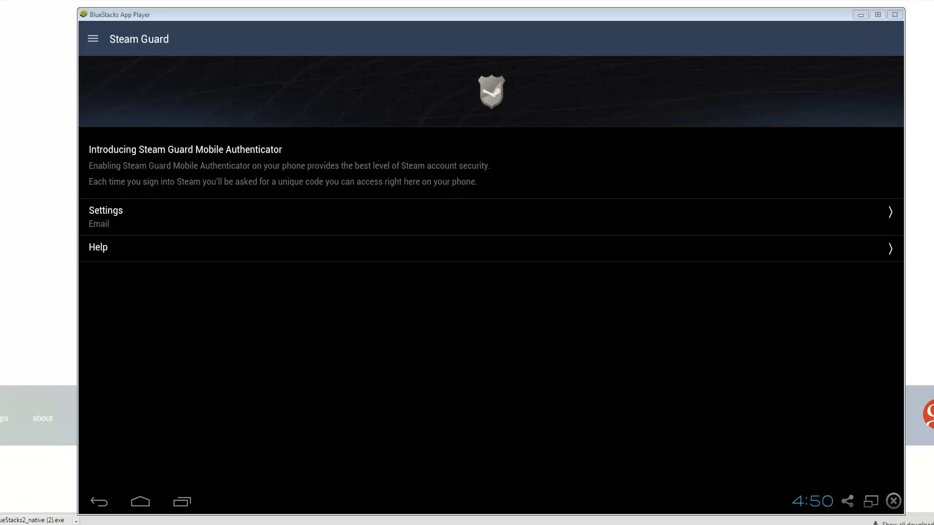
- In Steam Guard settings, choose 'Get Steam Guard codes on my phone' and continue
{"action": "left_click", "coordinate": [93, 40]}
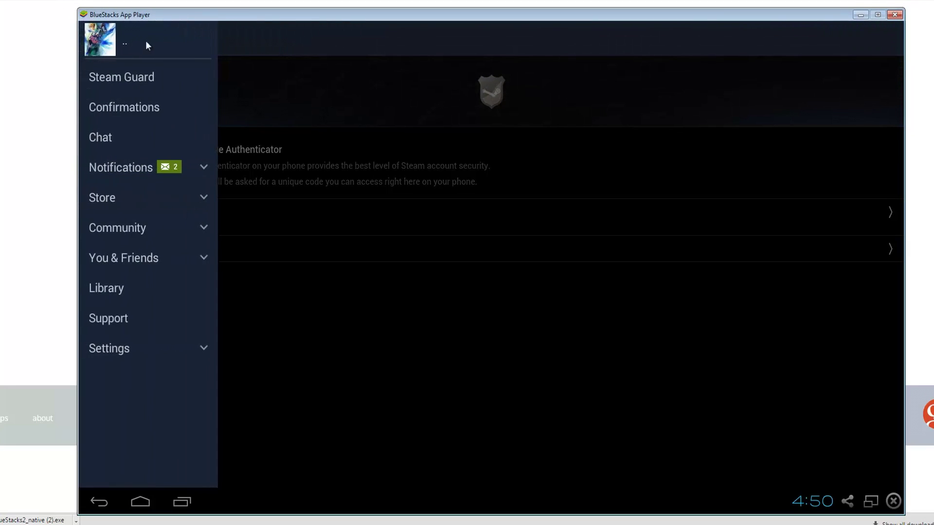
{"action": "left_click", "coordinate": [261, 54]}
{"action": "left_click", "coordinate": [97, 39]}
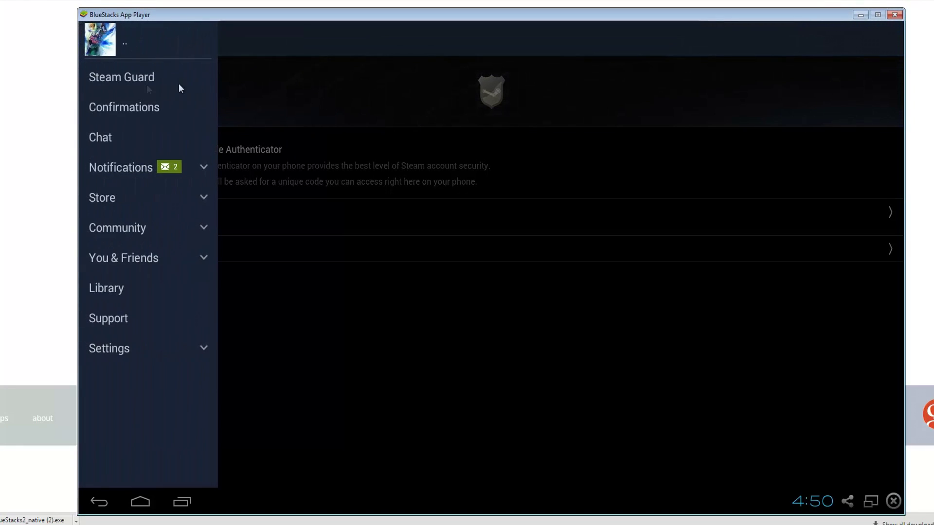
{"action": "left_click", "coordinate": [129, 78]}
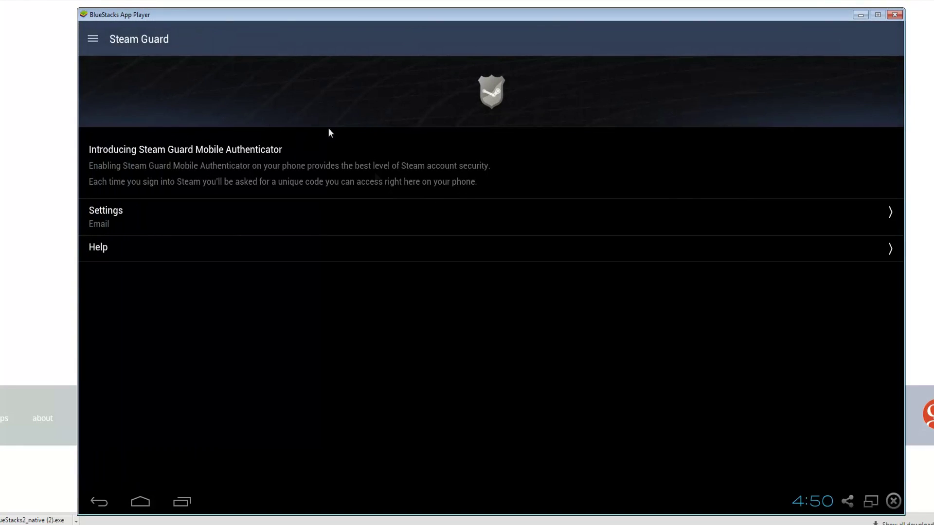
{"action": "left_click", "coordinate": [189, 215]}
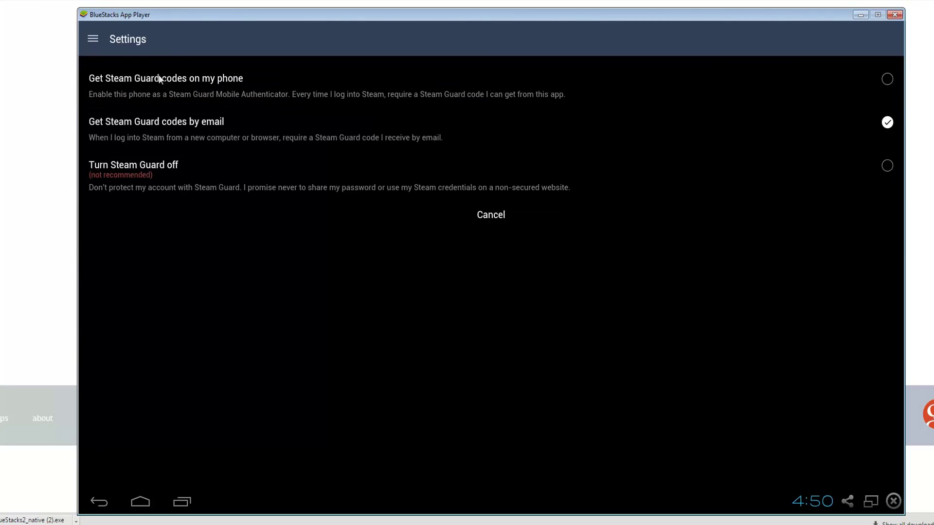
{"action": "left_click", "coordinate": [886, 79]}
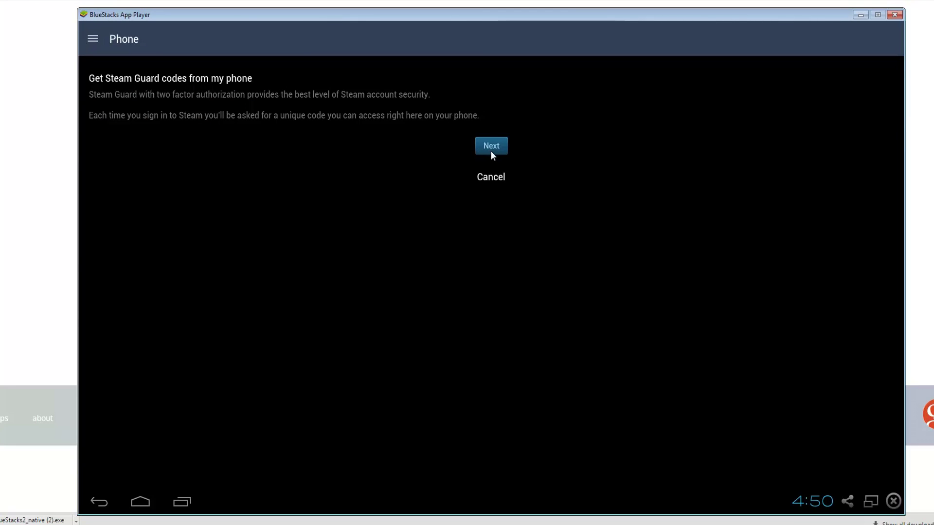
{"action": "left_click", "coordinate": [491, 151]}
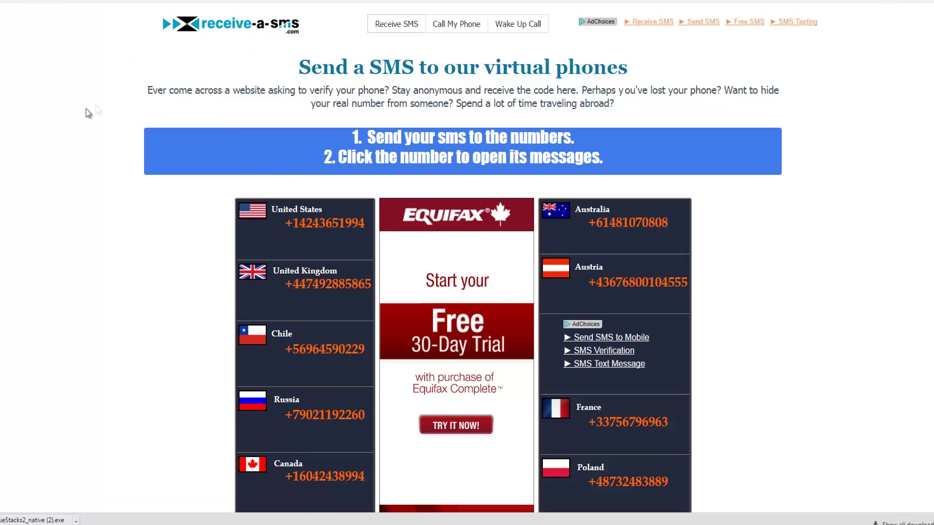
{"action": "scroll", "coordinate": [313, 95], "scroll_direction": "down", "scroll_amount": 3}
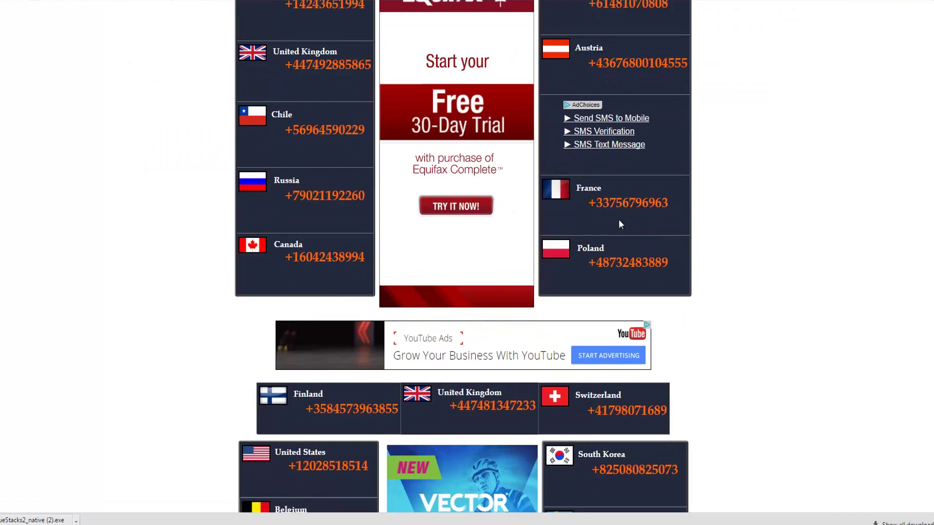
{"action": "scroll", "coordinate": [618, 220], "scroll_direction": "up", "scroll_amount": 3}
{"action": "scroll", "coordinate": [340, 183], "scroll_direction": "down", "scroll_amount": 3}
{"action": "scroll", "coordinate": [586, 361], "scroll_direction": "down", "scroll_amount": 6}
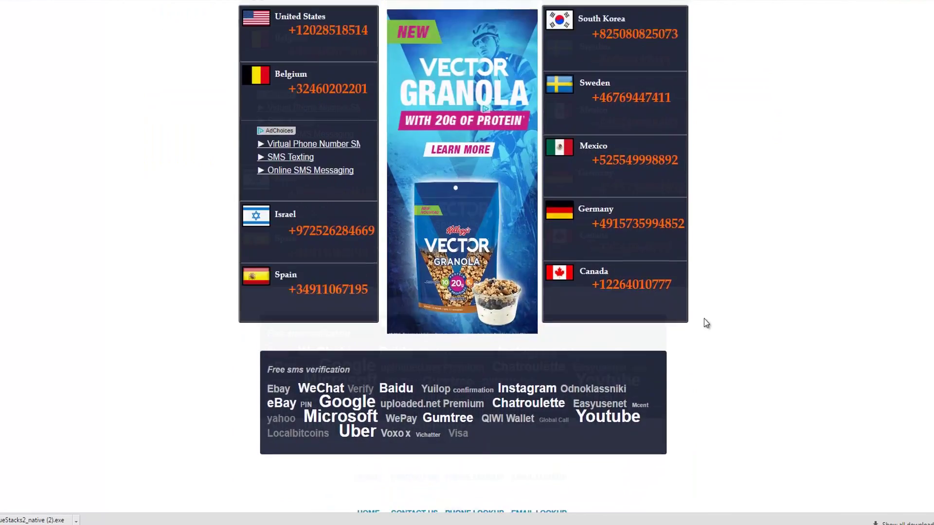
{"action": "scroll", "coordinate": [703, 324], "scroll_direction": "up", "scroll_amount": 3}
{"action": "scroll", "coordinate": [664, 302], "scroll_direction": "up", "scroll_amount": 2}
{"action": "scroll", "coordinate": [623, 332], "scroll_direction": "up", "scroll_amount": 6}
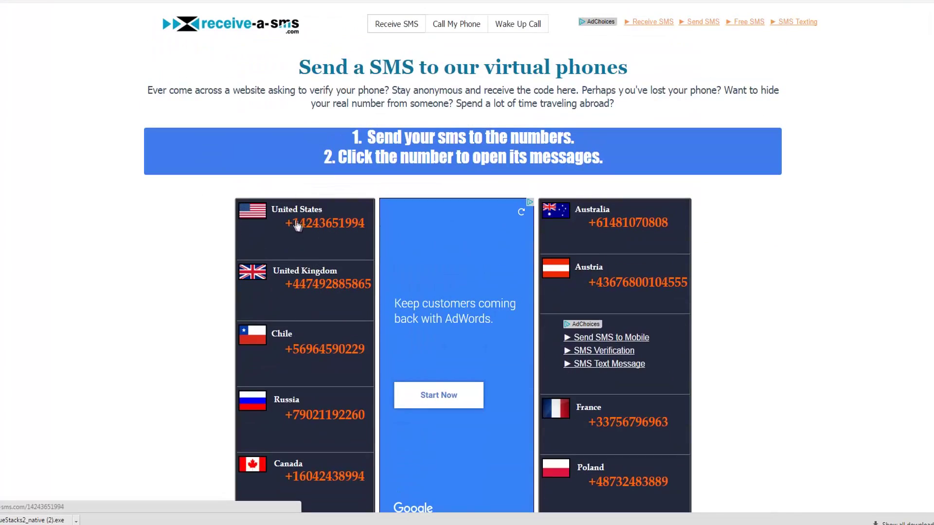
{"action": "left_click", "coordinate": [309, 226]}
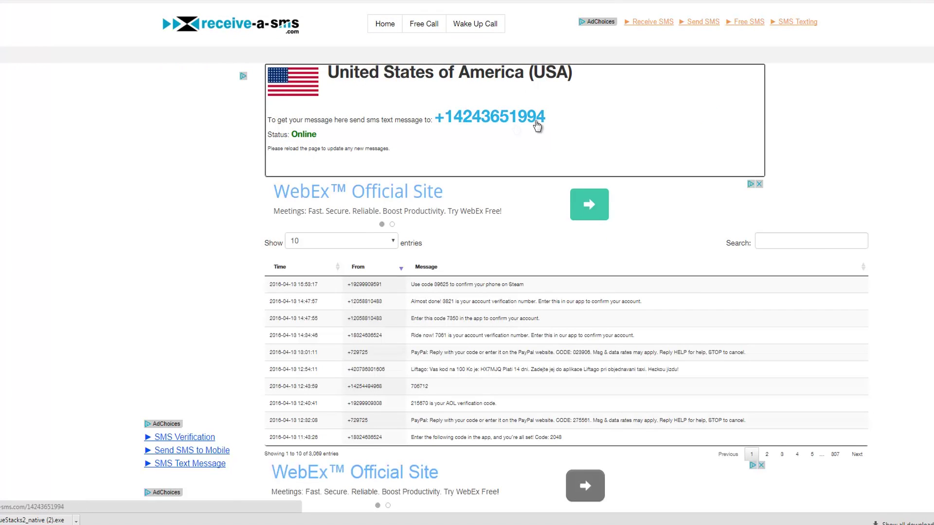
{"action": "key", "text": "alt+Tab"}
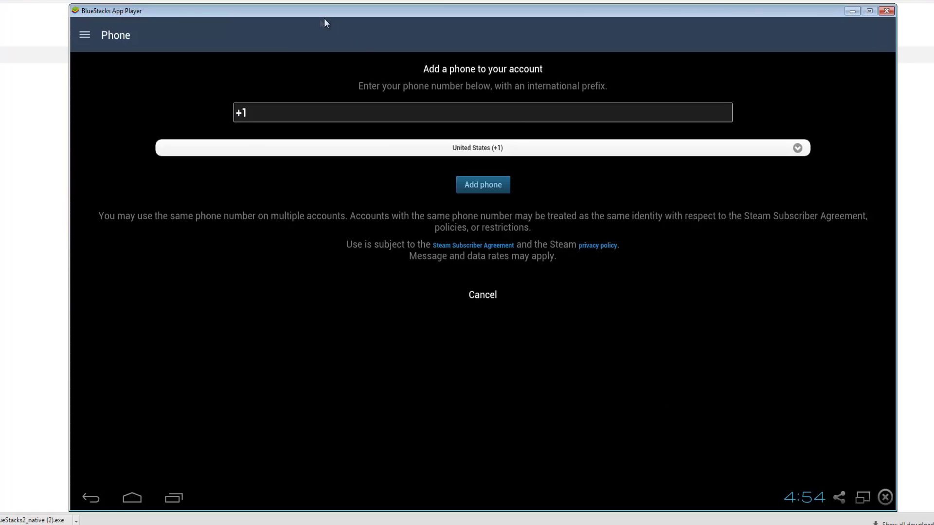
{"action": "mouse_move", "coordinate": [319, 9]}
{"action": "left_mouse_down"}
{"action": "mouse_move", "coordinate": [328, 181]}
{"action": "mouse_move", "coordinate": [315, 195]}
{"action": "left_mouse_up"}
{"action": "left_click", "coordinate": [339, 287]}
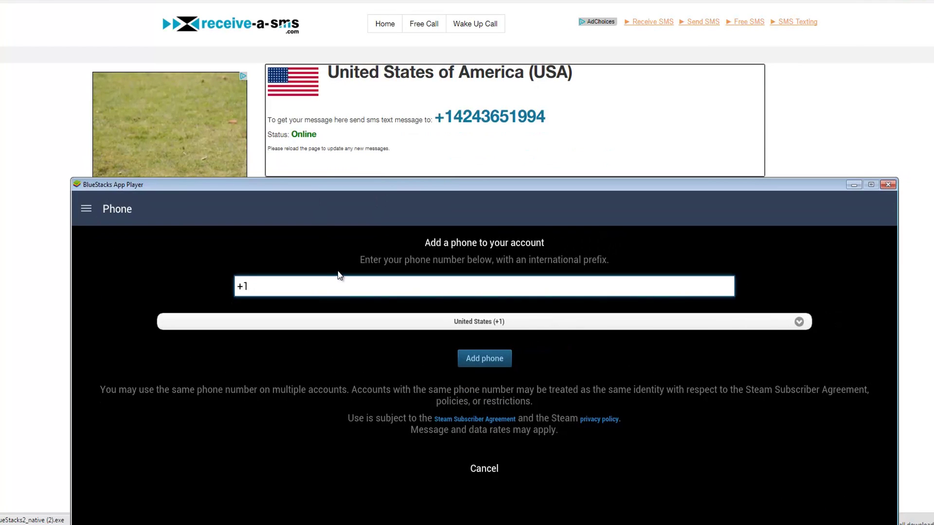
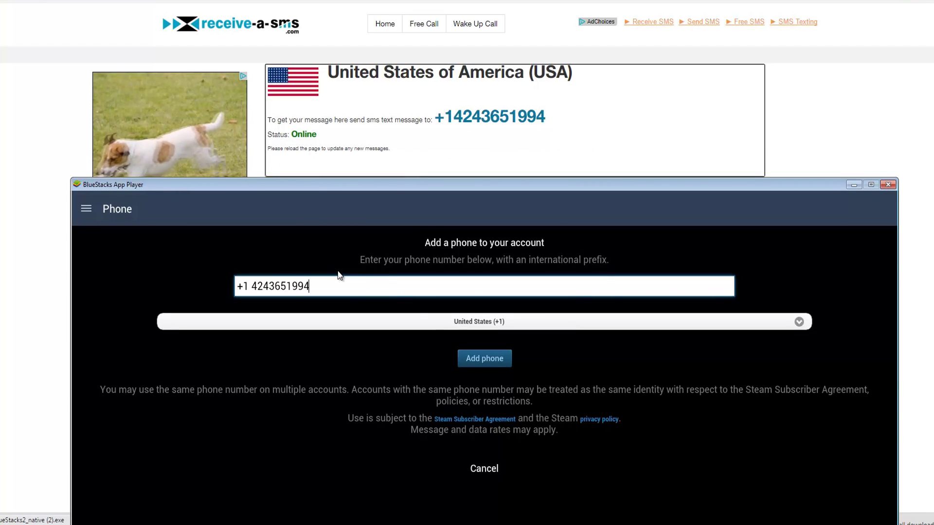
{"action": "left_click", "coordinate": [495, 356]}
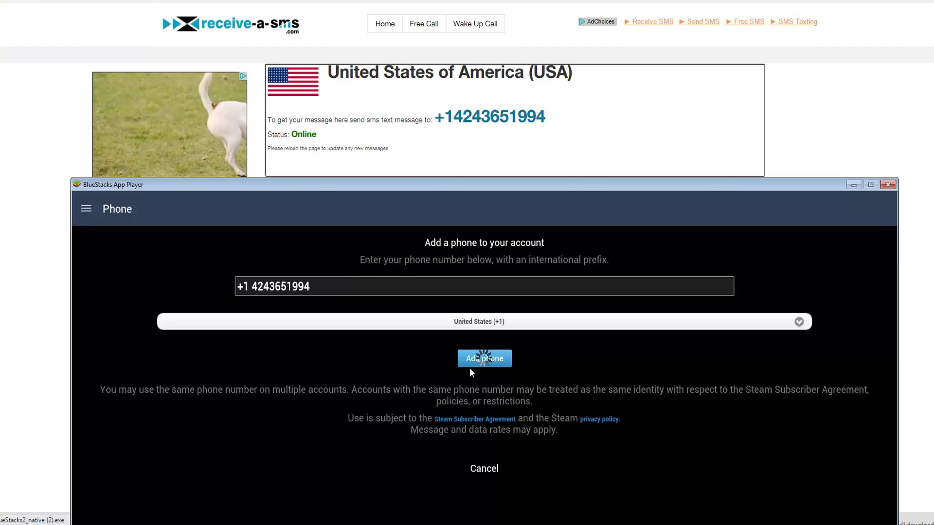
- Check the virtual number's inbox for the Steam SMS code
{"action": "left_click", "coordinate": [581, 110]}
{"action": "mouse_move", "coordinate": [524, 284]}
{"action": "left_mouse_down"}
{"action": "mouse_move", "coordinate": [424, 290]}
{"action": "mouse_move", "coordinate": [558, 290]}
{"action": "left_mouse_up"}
{"action": "key", "text": "alt+Tab"}
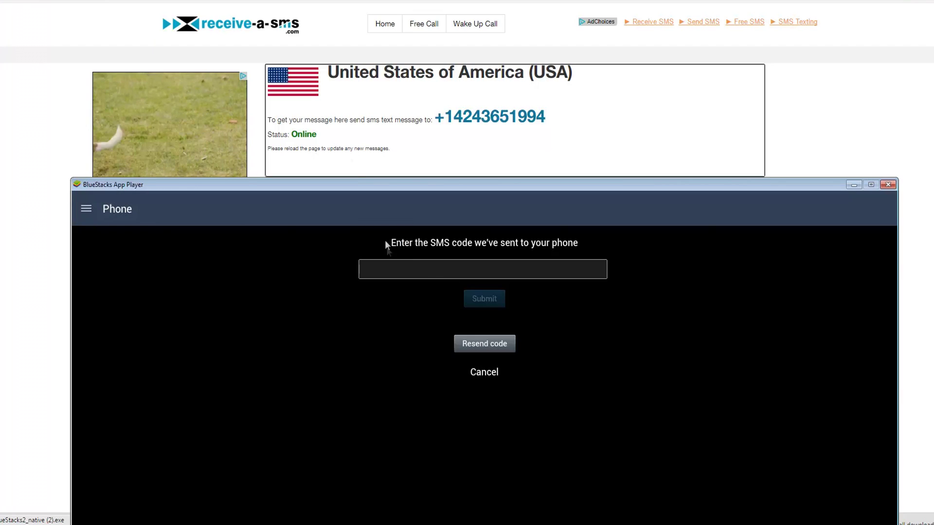
{"action": "left_click", "coordinate": [613, 159]}
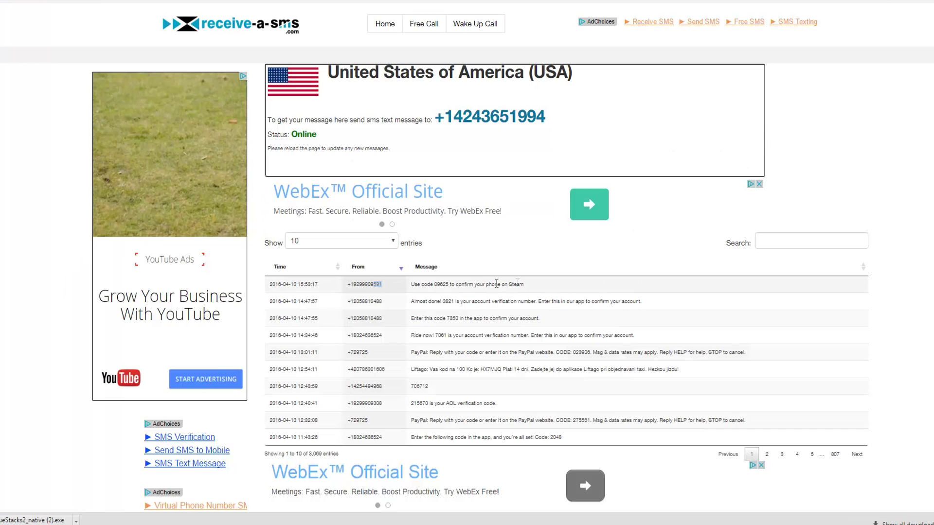
{"action": "left_click_drag", "start_coordinate": [373, 285], "coordinate": [589, 289]}
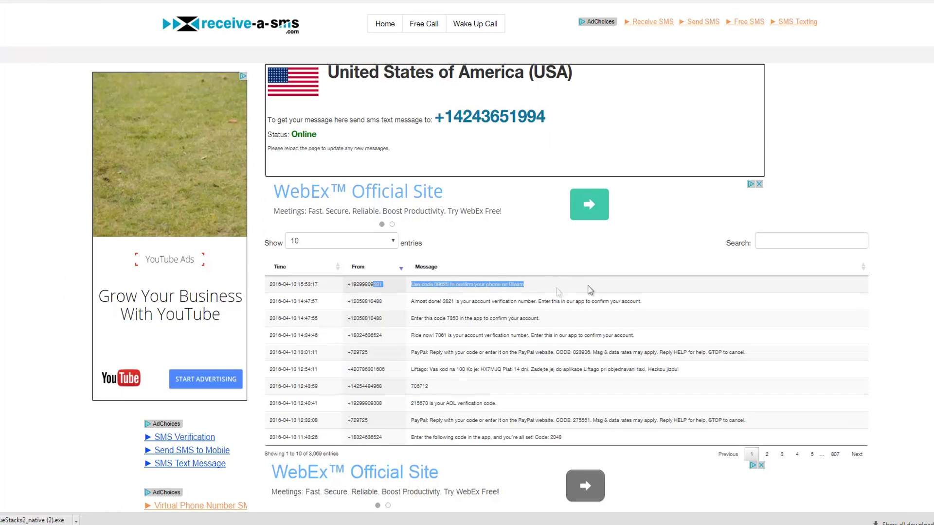
{"action": "left_click", "coordinate": [583, 253]}
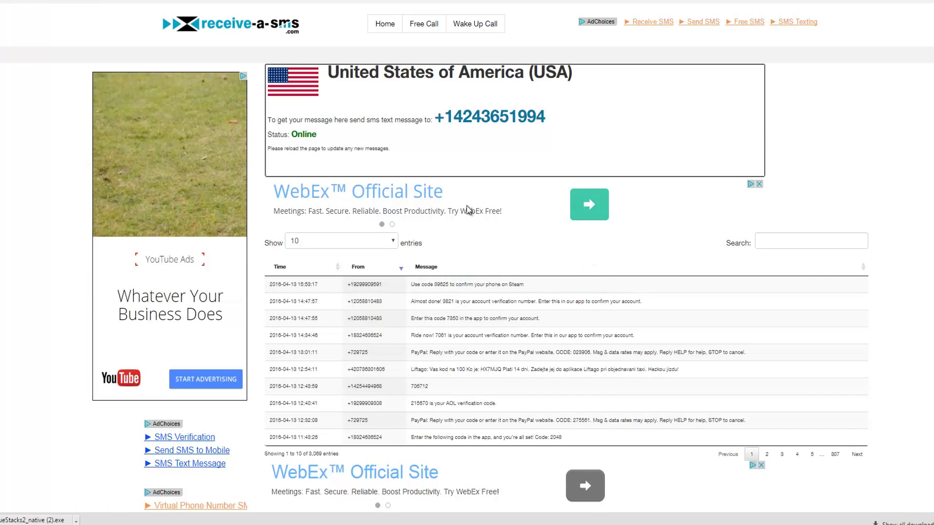
{"action": "left_click", "coordinate": [22, 1]}
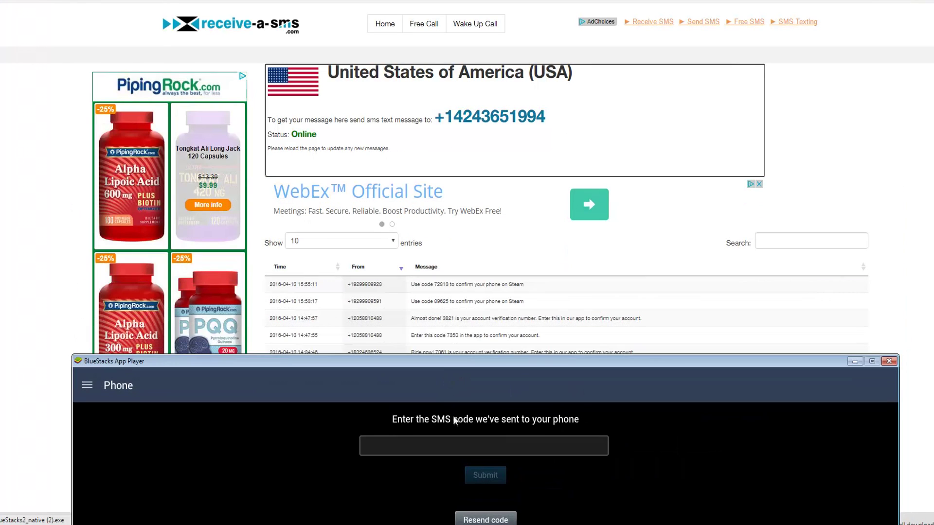
{"action": "left_click", "coordinate": [452, 444]}
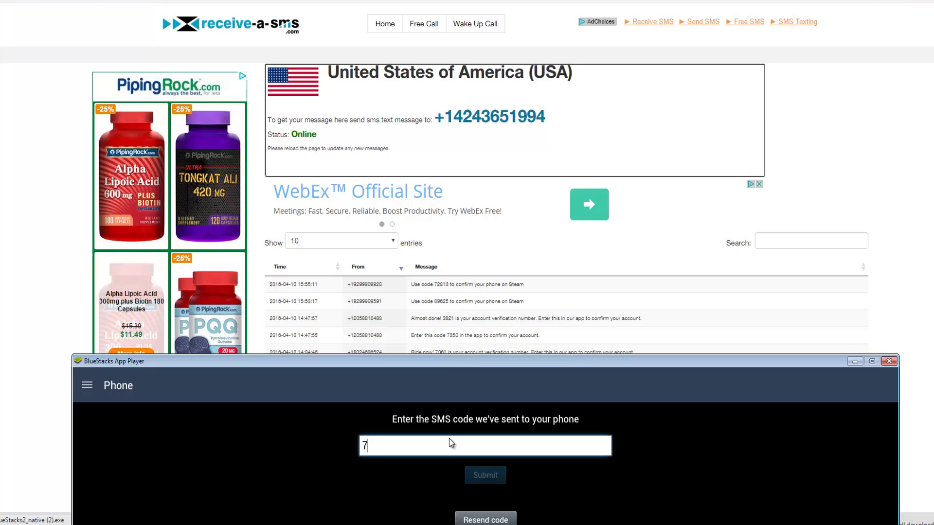
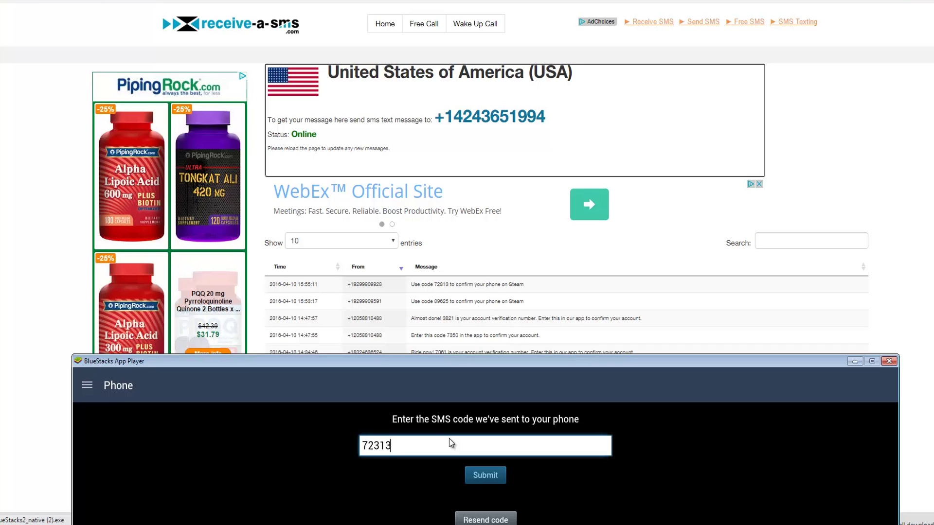
{"action": "left_click", "coordinate": [485, 475]}
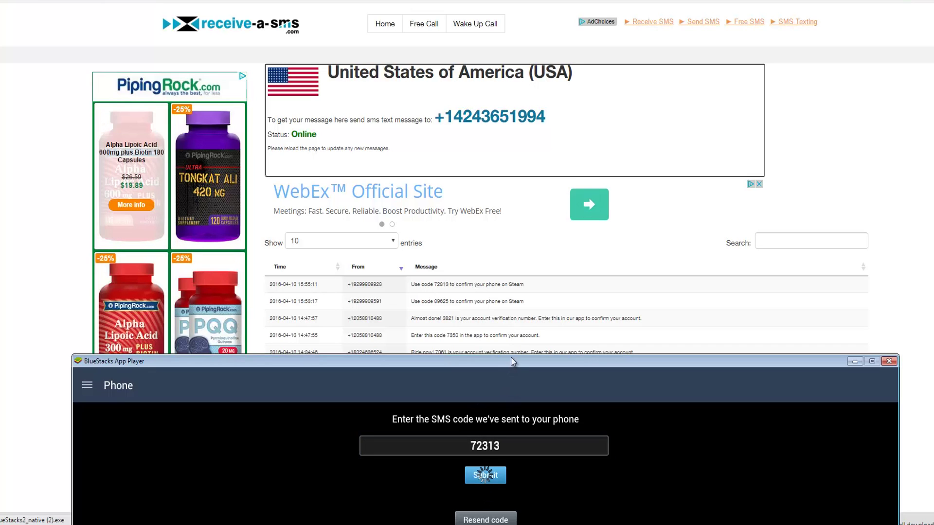
{"action": "left_click_drag", "start_coordinate": [511, 356], "coordinate": [509, 14]}
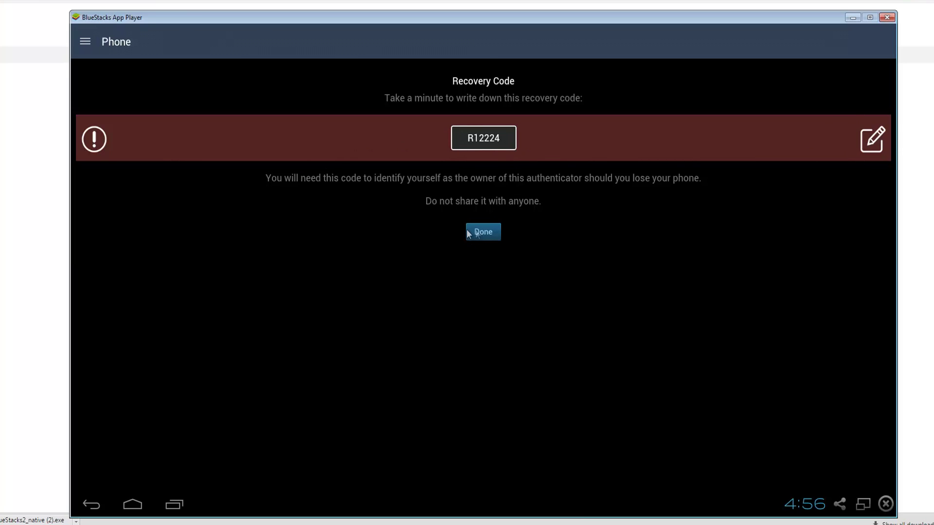
{"action": "left_click", "coordinate": [484, 232]}
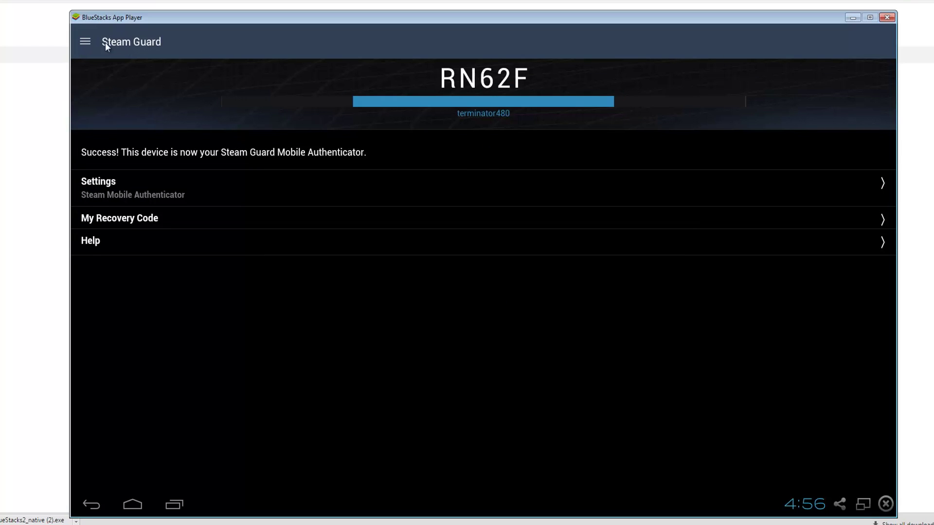
{"action": "left_click", "coordinate": [88, 39]}
{"action": "left_click", "coordinate": [679, 163]}
{"action": "key", "text": "super"}
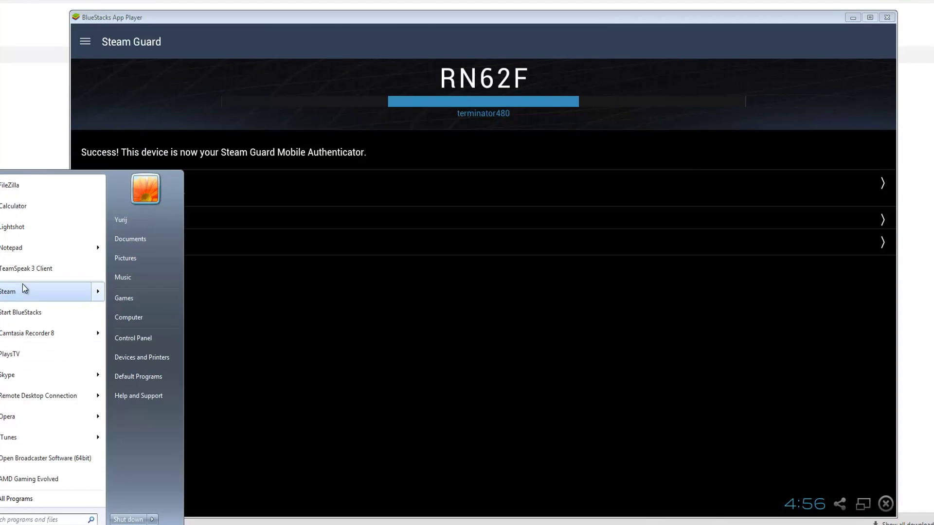
{"action": "key", "text": "Escape"}
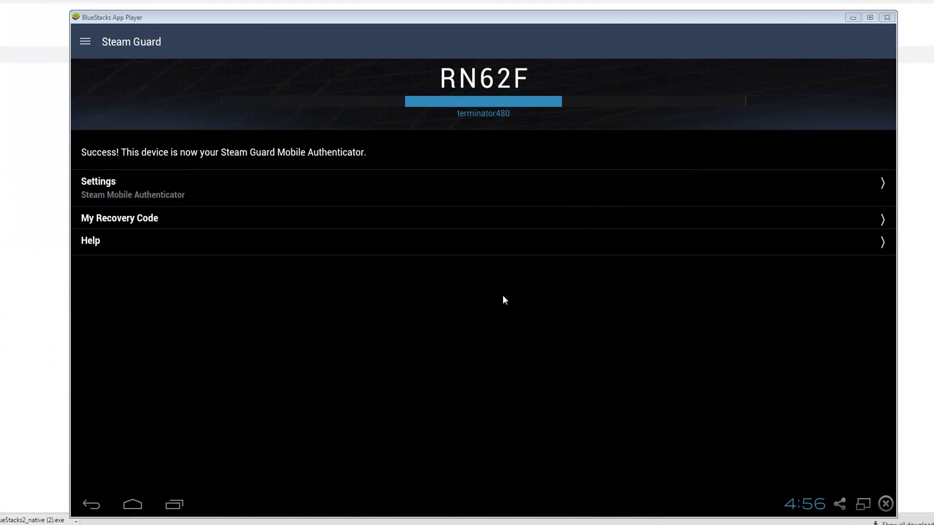
- Bring up the Steam login window and clear the prefilled login details
{"action": "left_click", "coordinate": [367, 9]}
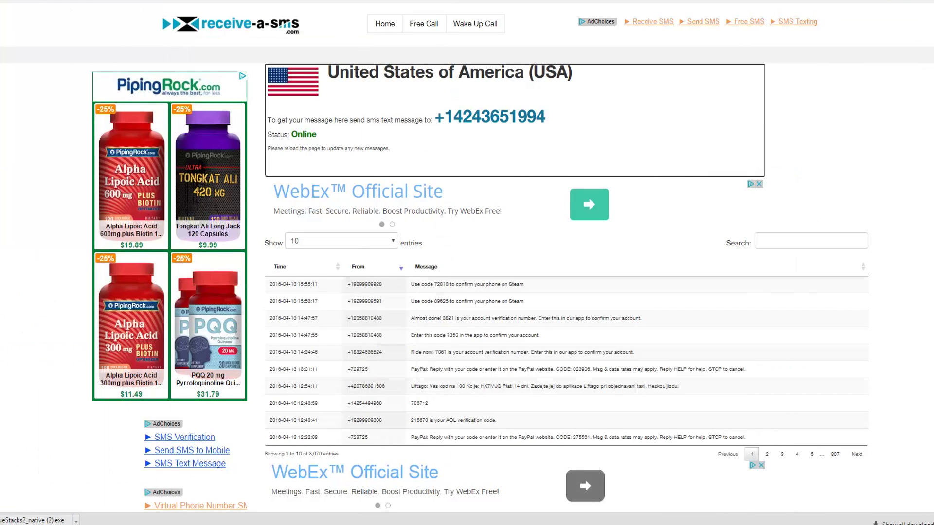
{"action": "key", "text": "alt+Tab"}
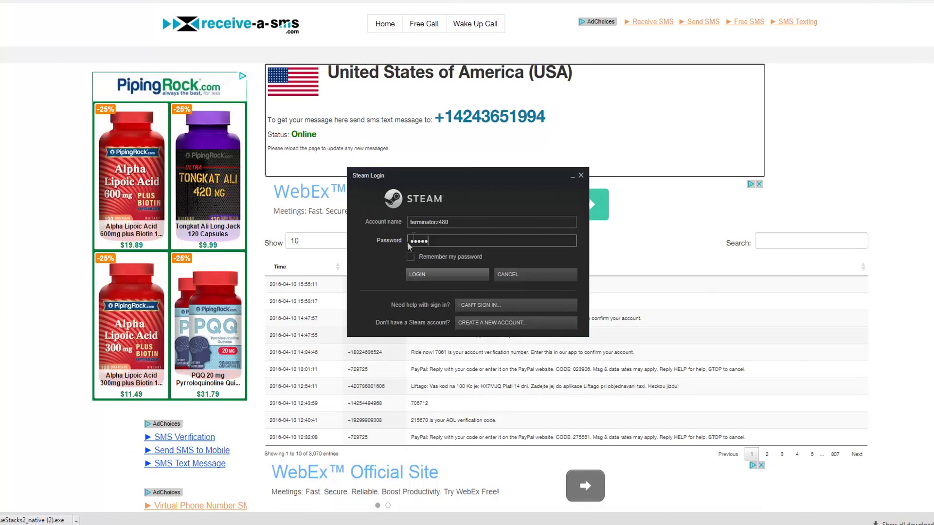
{"action": "left_click", "coordinate": [465, 222]}
{"action": "key", "text": "ctrl+a"}
{"action": "key", "text": "BackSpace"}
{"action": "key", "text": "Tab"}
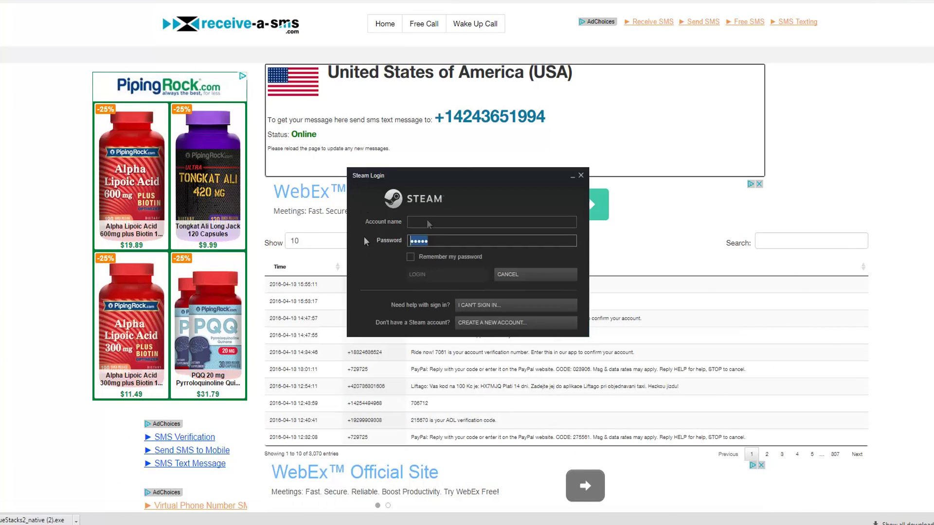
{"action": "key", "text": "BackSpace"}
{"action": "left_click", "coordinate": [465, 221]}
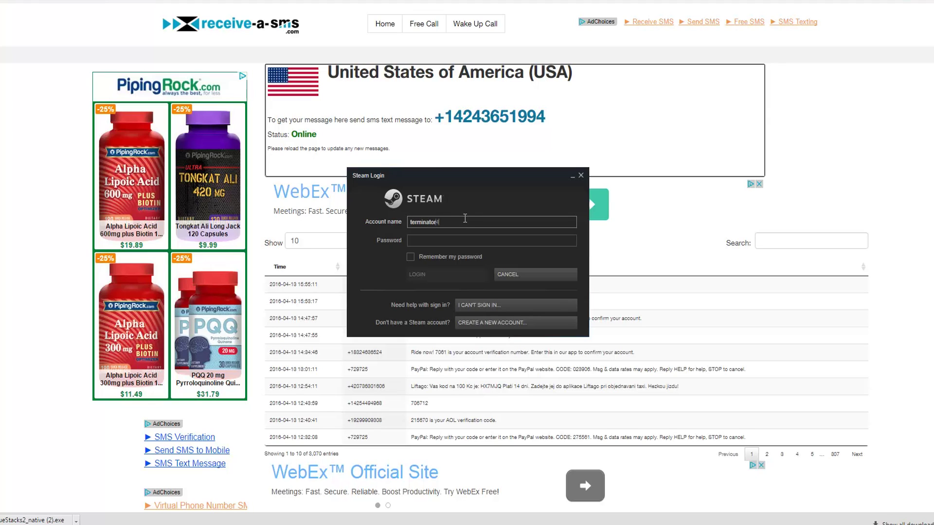
{"action": "key", "text": "Tab"}
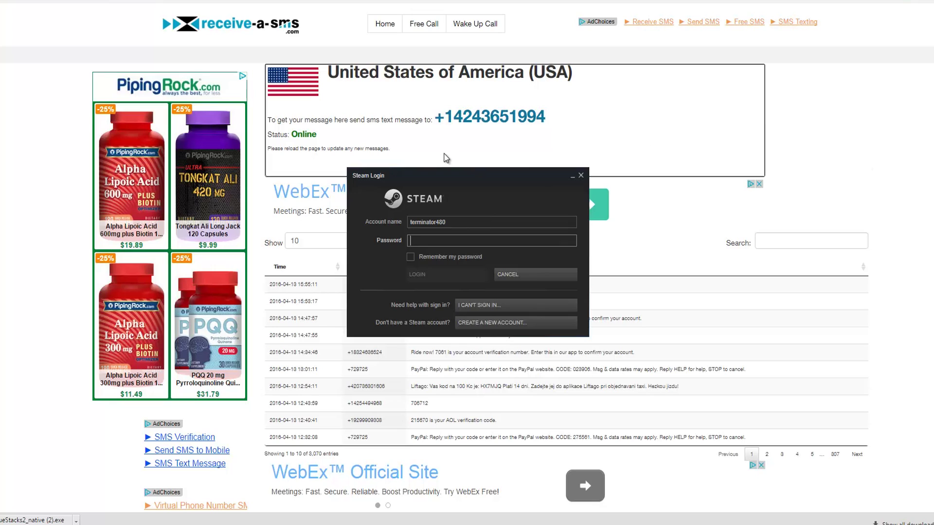
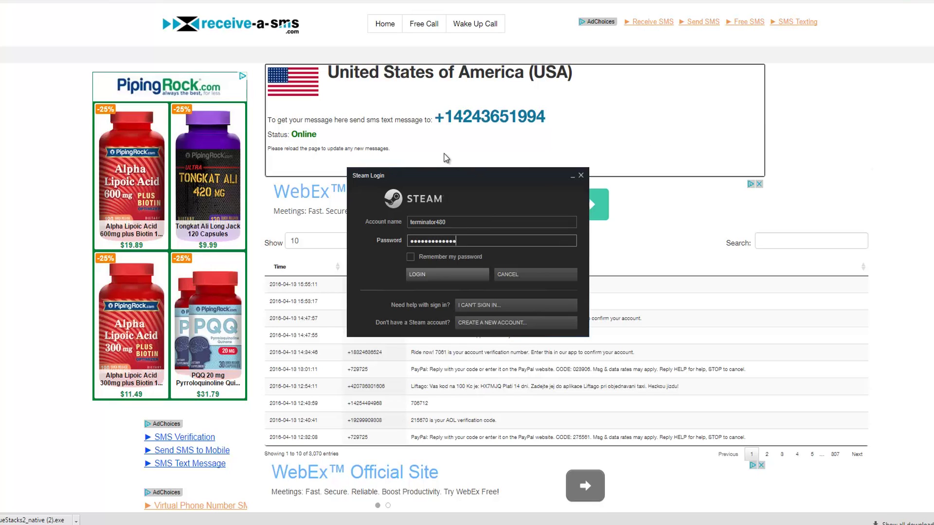
{"action": "key", "text": "Return"}
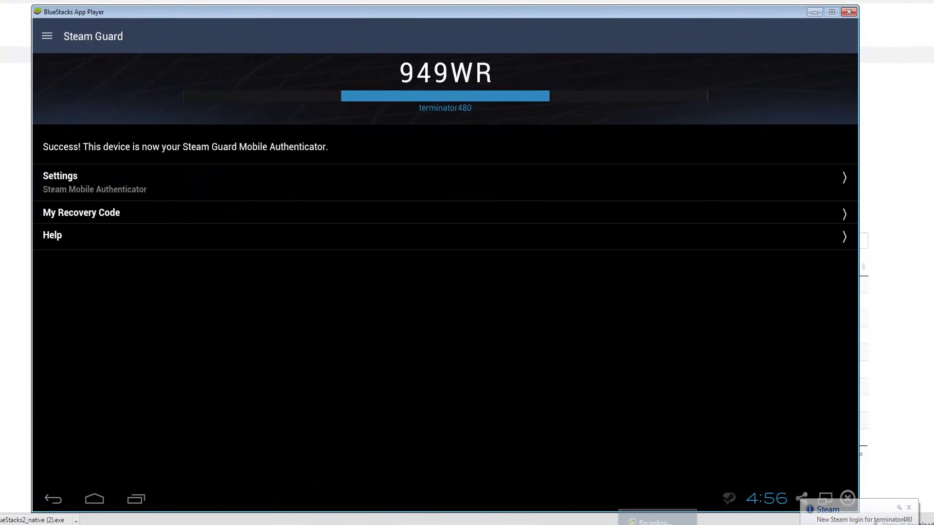
{"action": "key", "text": "alt+Tab"}
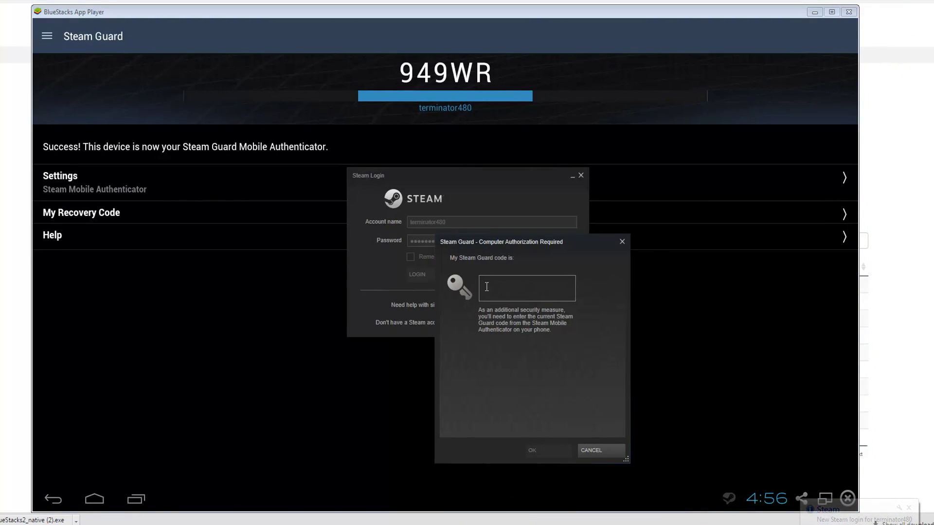
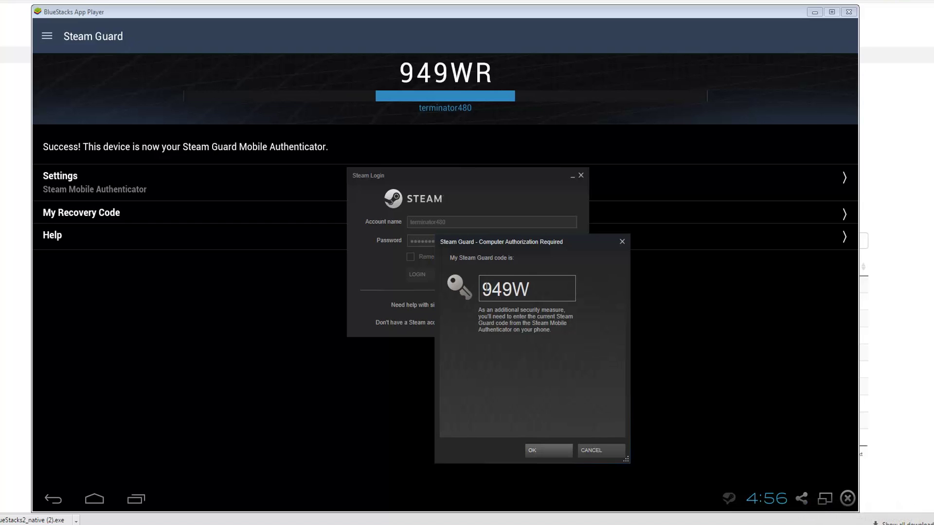
{"action": "left_click", "coordinate": [549, 448]}
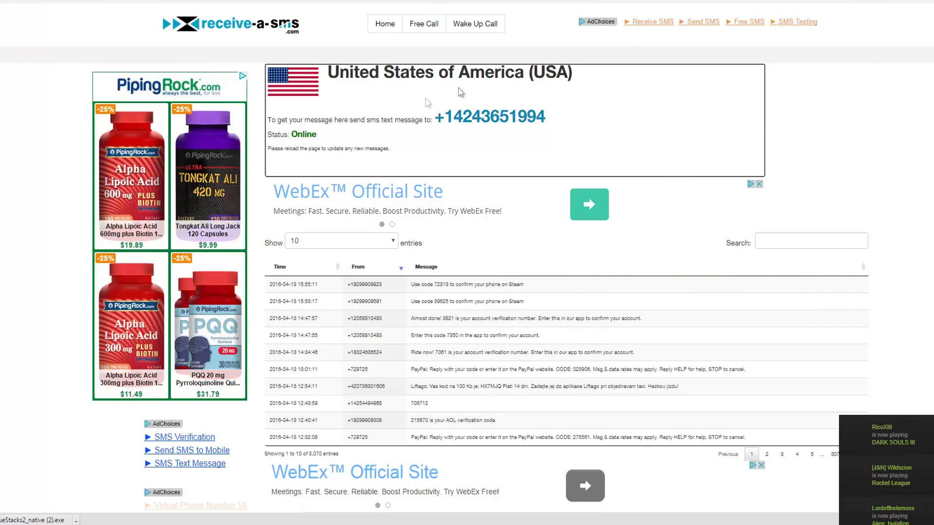
- Return to the TextNow homepage tab after glancing at the SMS inbox
{"action": "key", "text": "ctrl+Tab"}
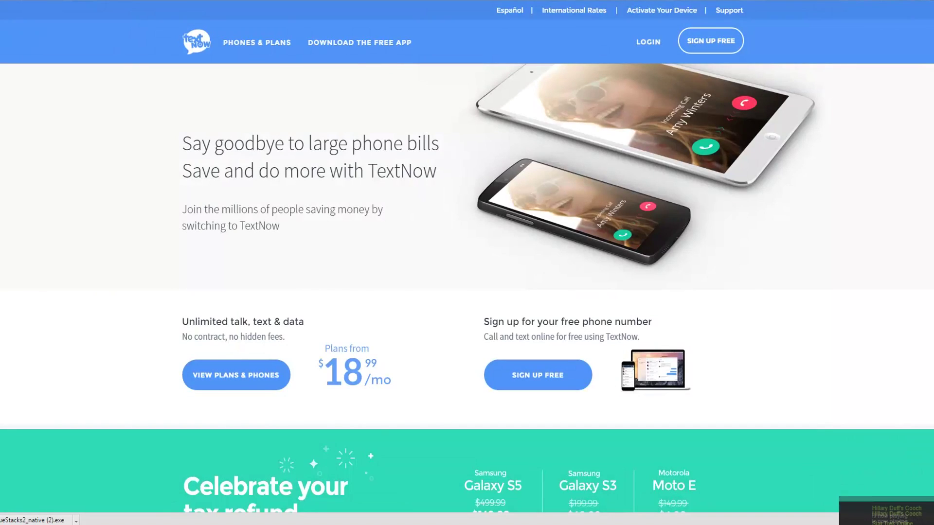
{"action": "key", "text": "ctrl+shift+Tab"}
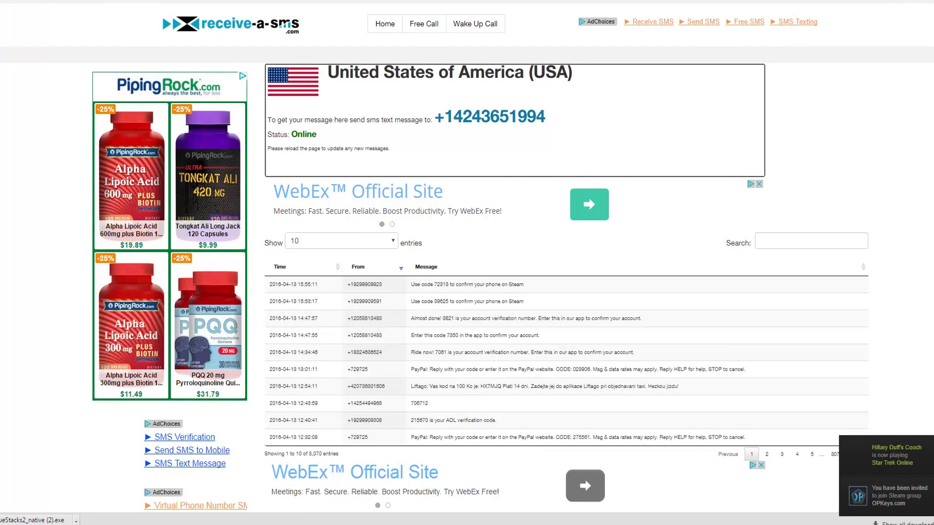
{"action": "key", "text": "ctrl+Tab"}
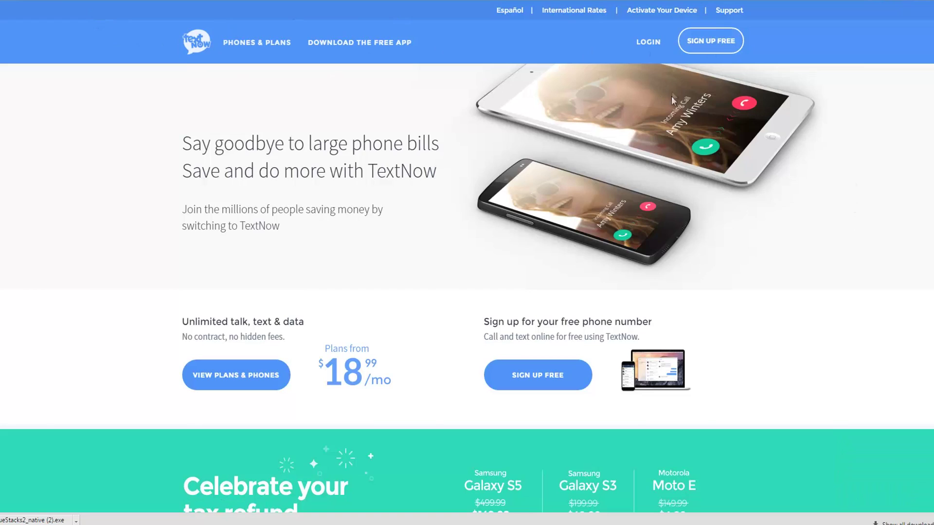
- Fill the Sign Up Free form with name, username, password and email, and pass reCAPTCHA
{"action": "left_click", "coordinate": [709, 42]}
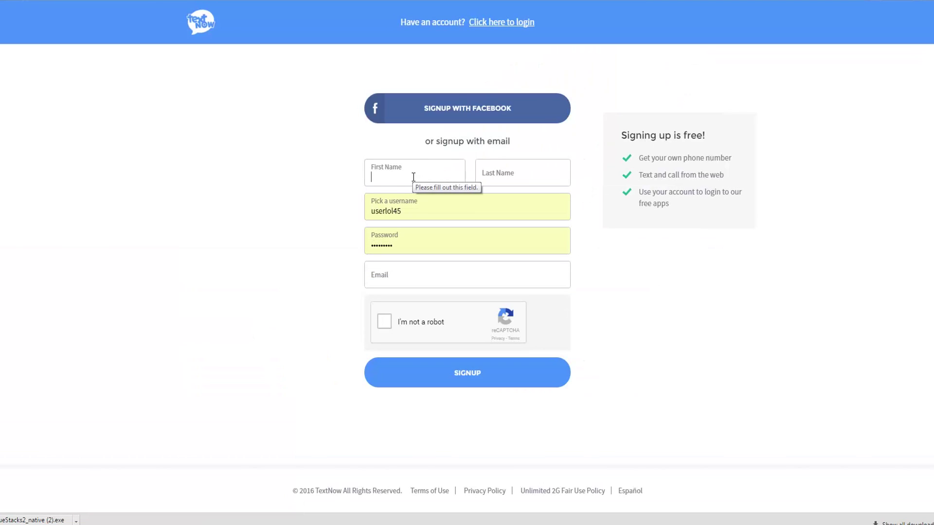
{"action": "type", "text": "askdnsalf"}
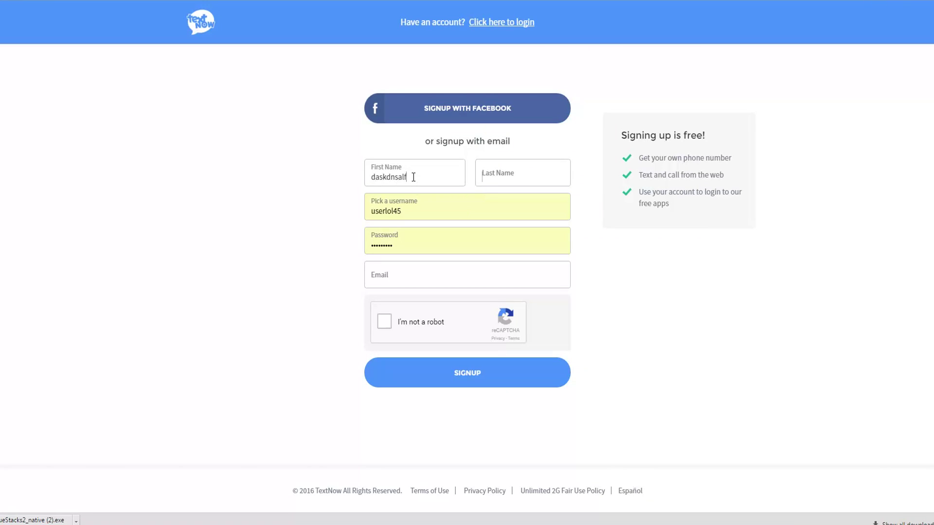
{"action": "key", "text": "Tab"}
{"action": "type", "text": "dfnqwejkfnwejkfn"}
{"action": "key", "text": "Tab"}
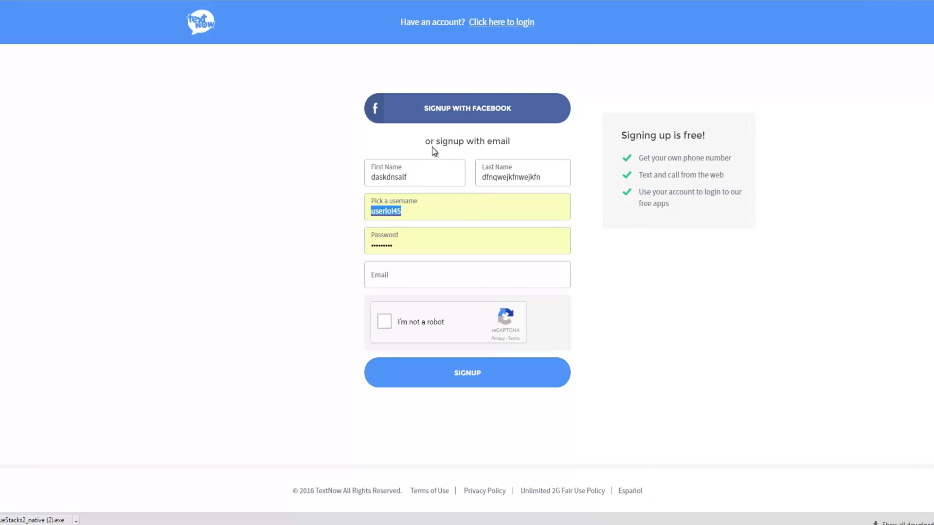
{"action": "type", "text": "user"}
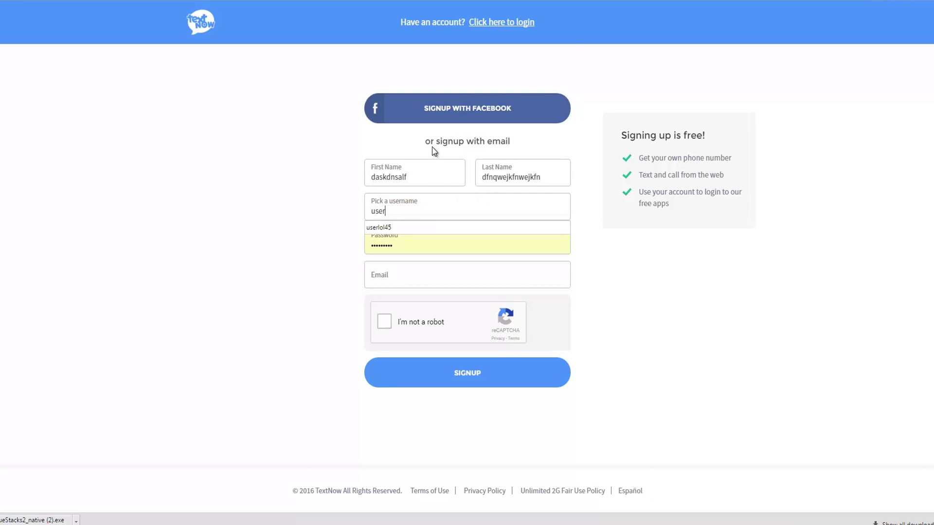
{"action": "type", "text": "13370"}
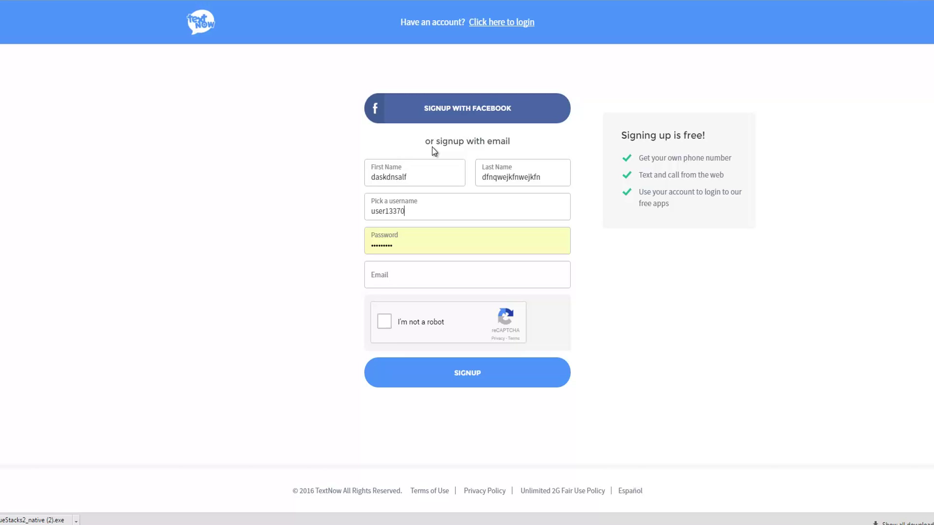
{"action": "type", "text": "0"}
{"action": "key", "text": "Tab"}
{"action": "type", "text": "password"}
{"action": "key", "text": "Tab"}
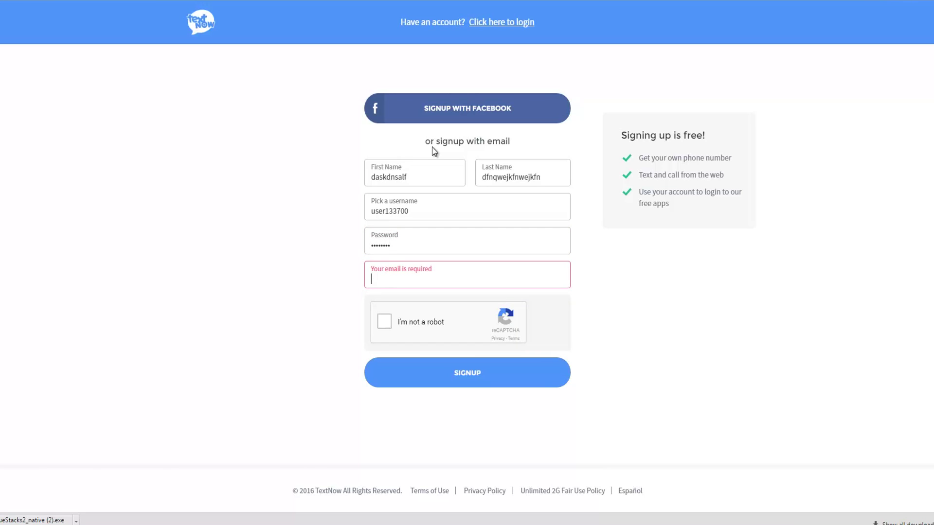
{"action": "type", "text": "b"}
{"action": "key", "text": "BackSpace"}
{"action": "type", "text": "le"}
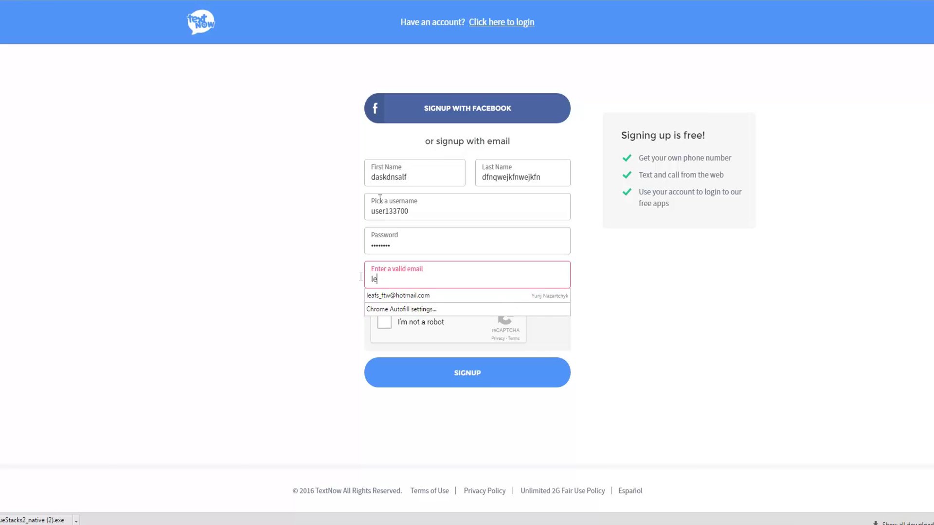
{"action": "left_click", "coordinate": [394, 294]}
{"action": "left_click", "coordinate": [384, 325]}
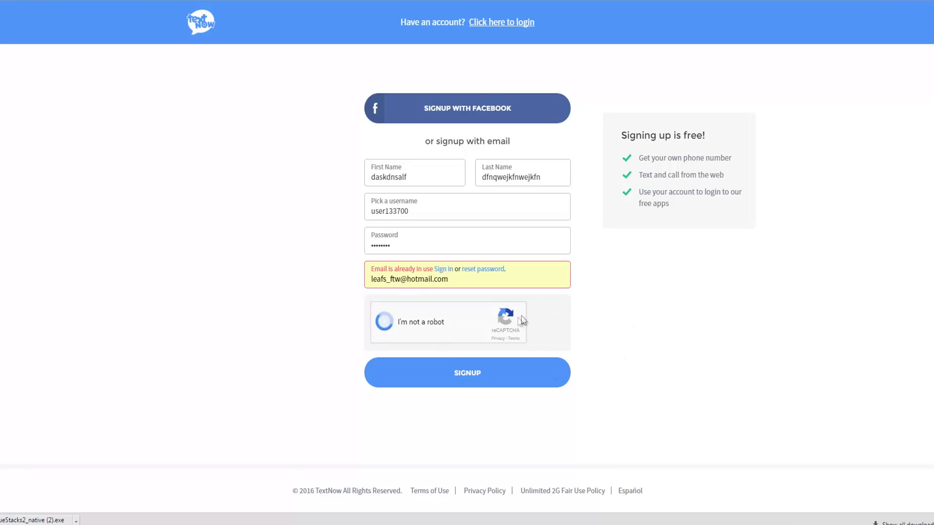
{"action": "left_click", "coordinate": [416, 378]}
- Replace the already-used email with a corrected address and submit the signup
{"action": "left_click", "coordinate": [452, 372]}
{"action": "left_click", "coordinate": [463, 278]}
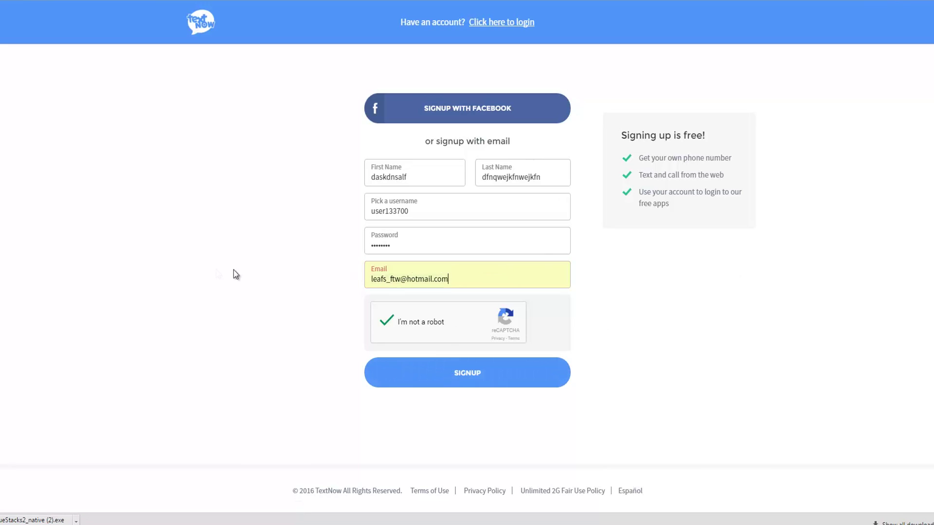
{"action": "key", "text": "ctrl+a"}
{"action": "key", "text": "BackSpace"}
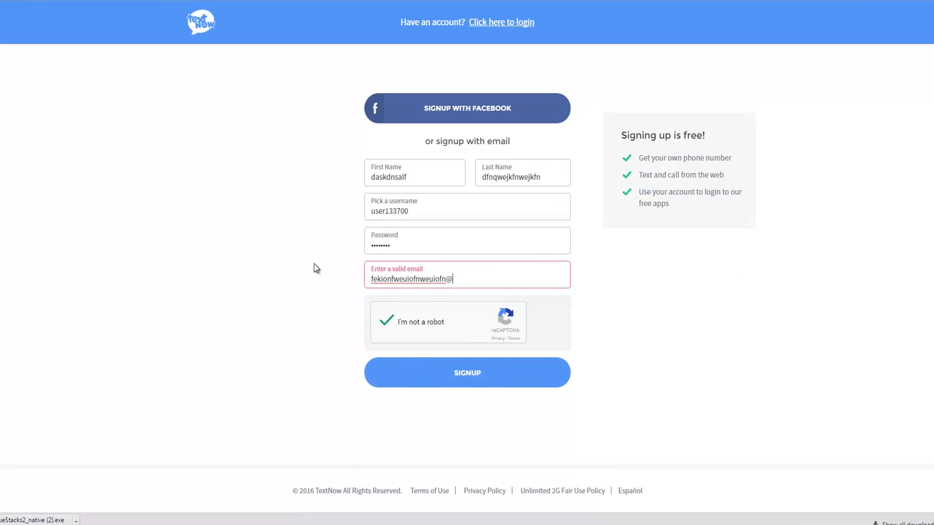
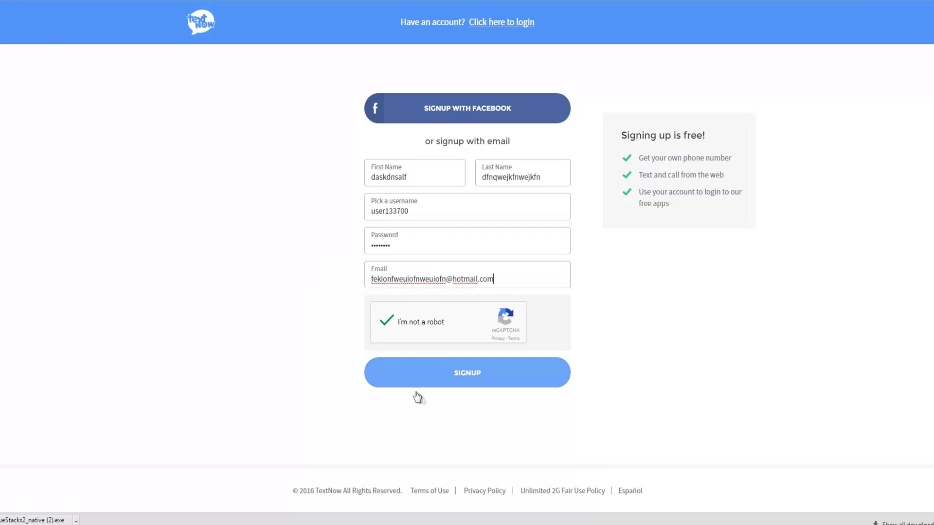
{"action": "left_click", "coordinate": [412, 381]}
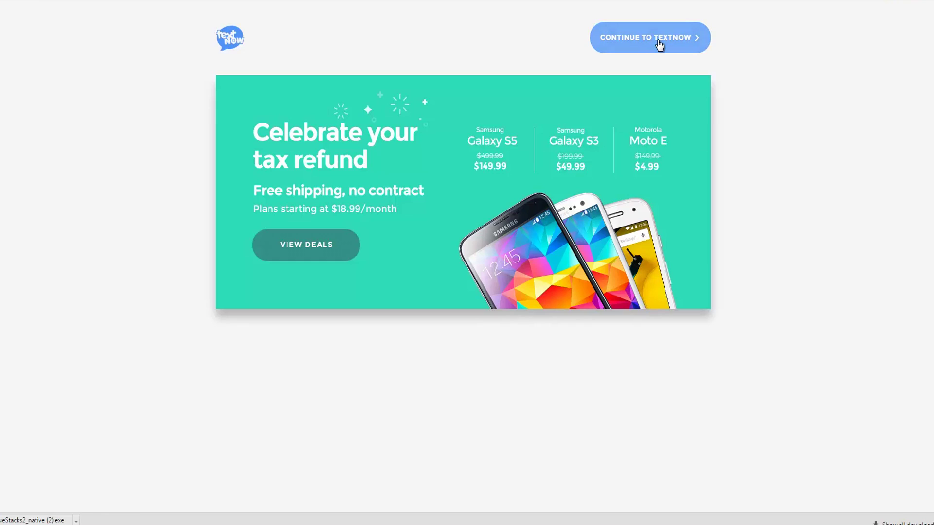
- Get a free TextNow number in area code 289, dismiss the success notice, and view My Account
{"action": "left_click", "coordinate": [659, 44]}
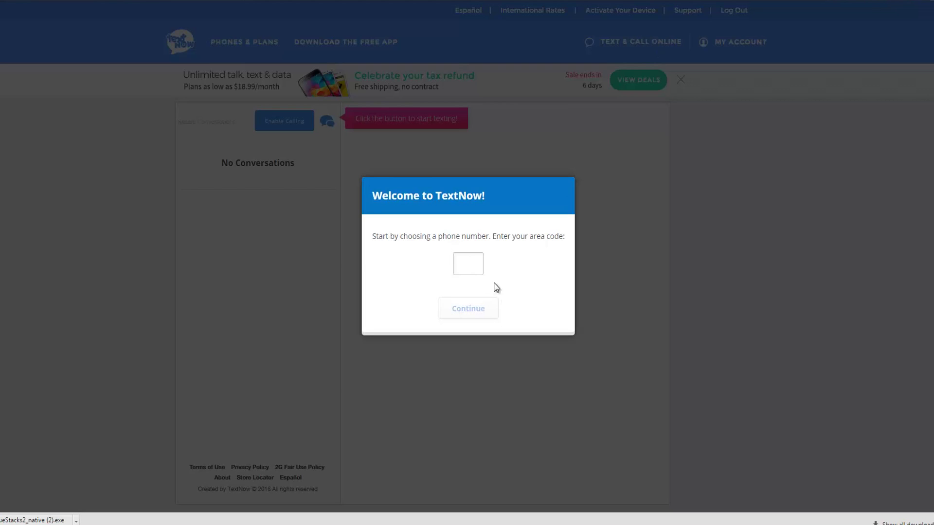
{"action": "type", "text": "289"}
{"action": "left_click", "coordinate": [447, 315]}
{"action": "left_click", "coordinate": [547, 295]}
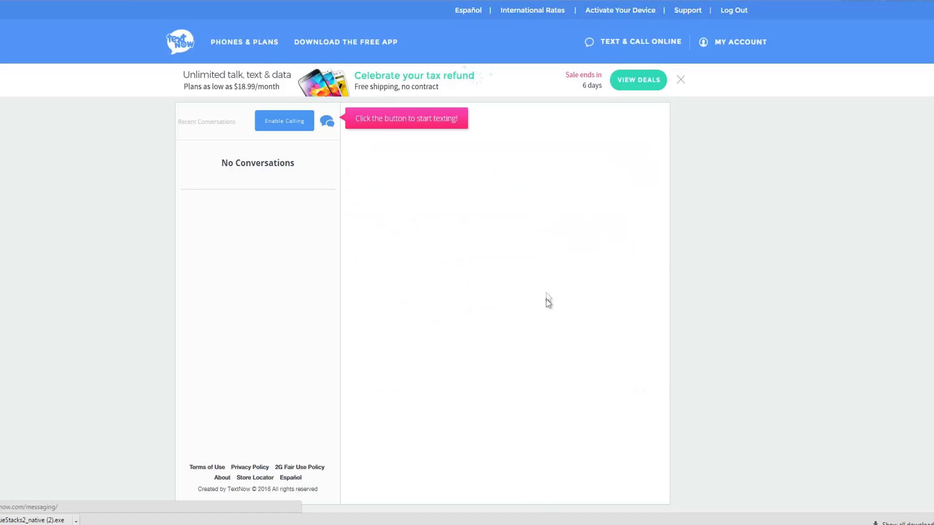
{"action": "left_click", "coordinate": [737, 45]}
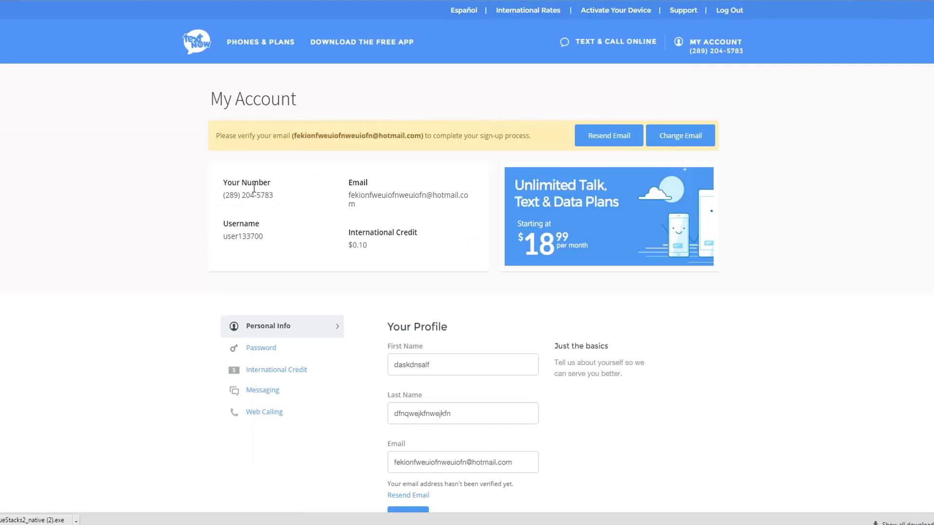
- Select the new 289-area-code number under Your Number and open its right-click options
{"action": "mouse_move", "coordinate": [273, 195]}
{"action": "left_mouse_down"}
{"action": "mouse_move", "coordinate": [223, 196]}
{"action": "mouse_move", "coordinate": [281, 189]}
{"action": "mouse_move", "coordinate": [277, 198]}
{"action": "left_mouse_up"}
{"action": "right_click", "coordinate": [227, 189]}
{"action": "left_click", "coordinate": [217, 197]}
{"action": "left_click", "coordinate": [279, 199]}
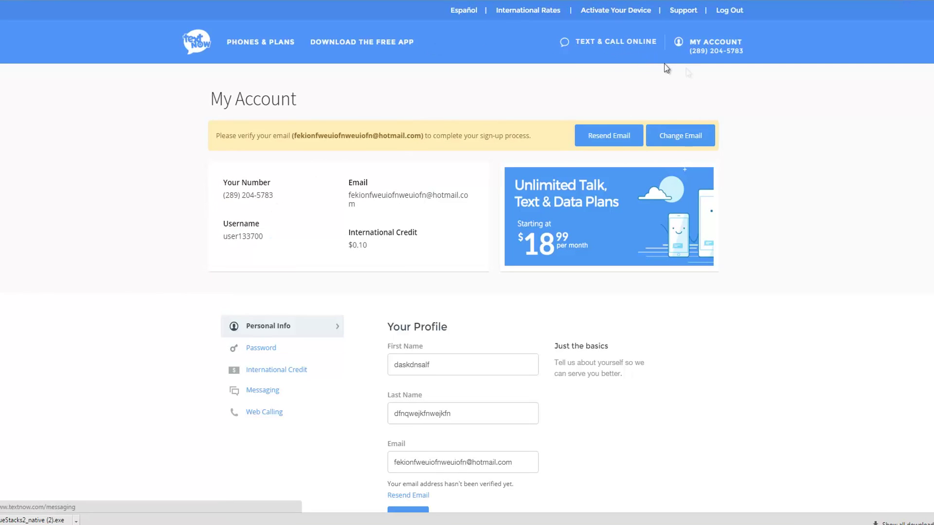